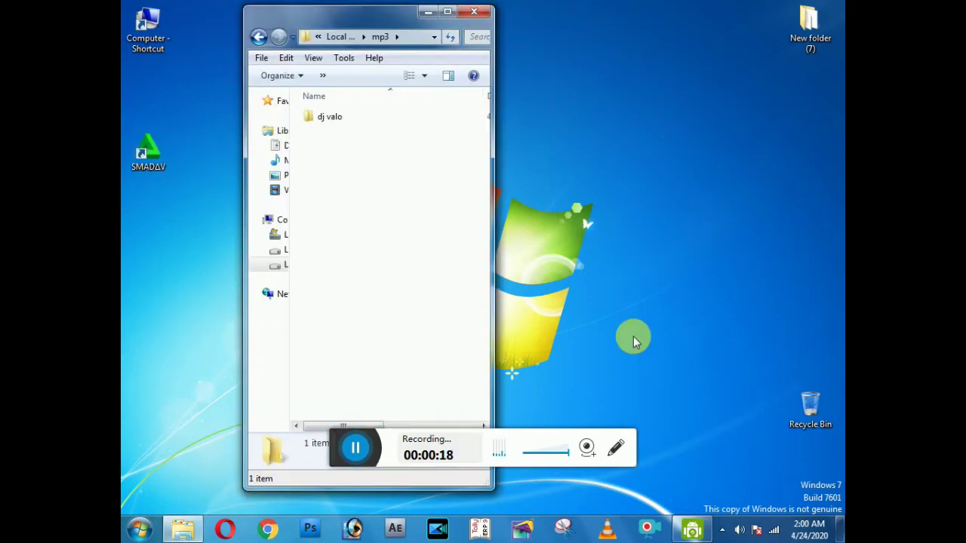
# Open the dj valo folder and examine the files in motamoti, hindi valo dj and the fourth subfolder.
pyautogui.doubleClick(381, 120)
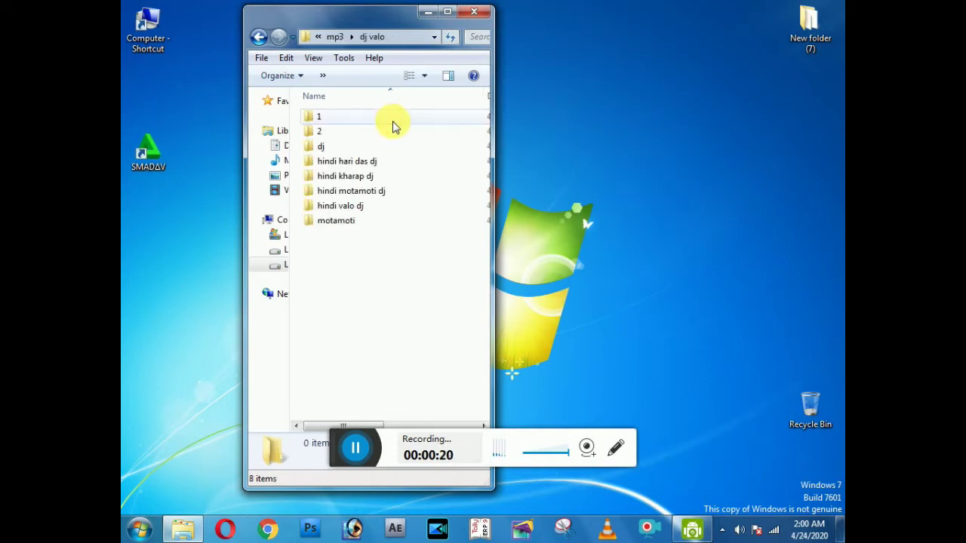
pyautogui.click(353, 223)
pyautogui.doubleClick(353, 223)
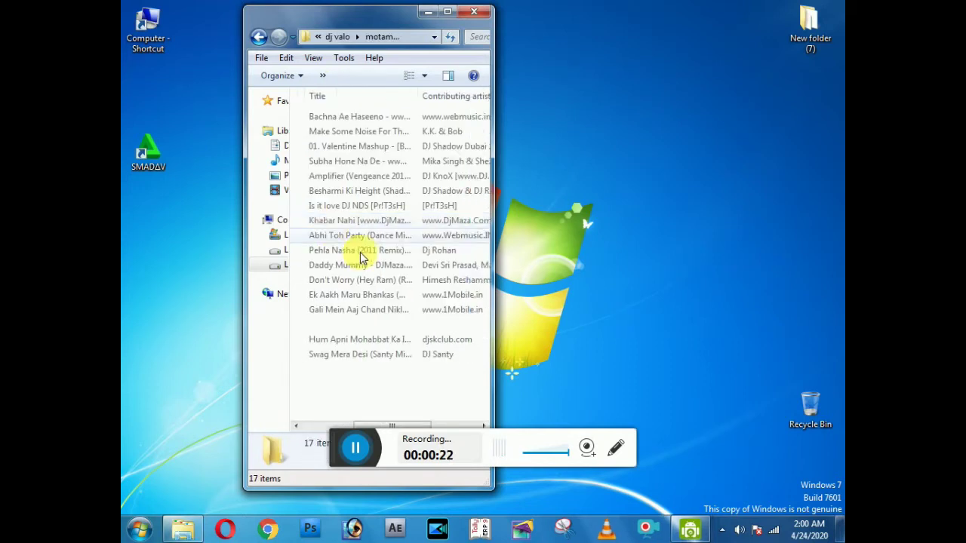
pyautogui.click(716, 183)
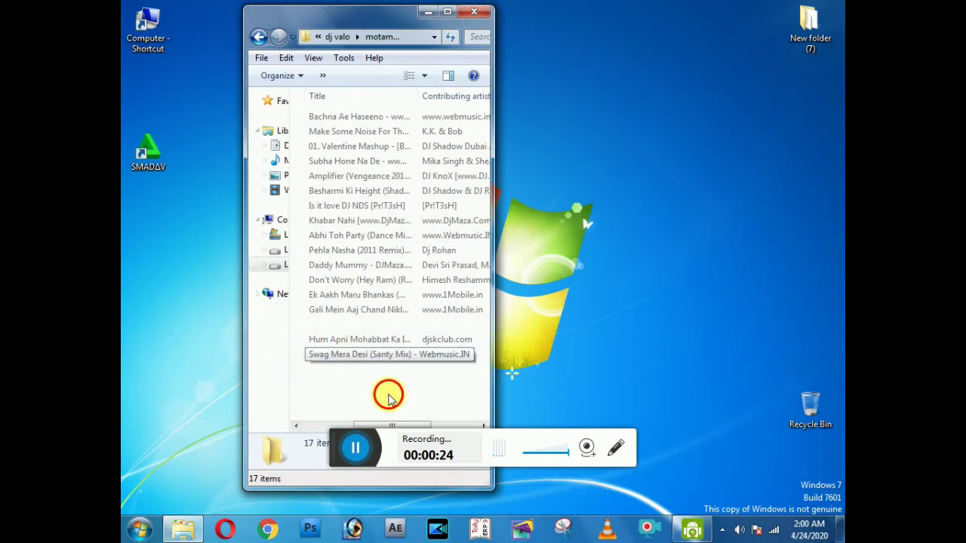
pyautogui.press('BackSpace')
pyautogui.doubleClick(344, 209)
pyautogui.scroll(-3, 323, 298)
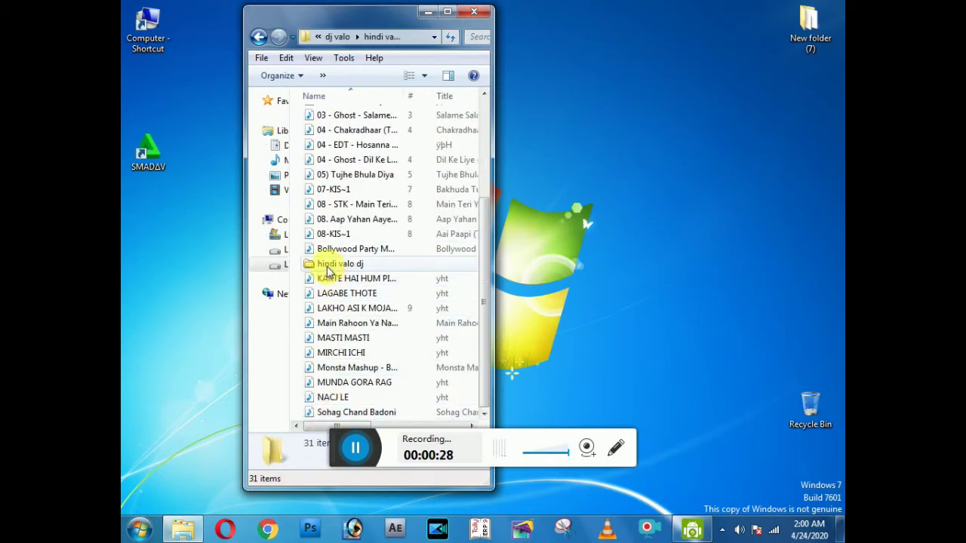
pyautogui.press('BackSpace')
pyautogui.click(346, 162)
pyautogui.doubleClick(346, 163)
pyautogui.scroll(-15, 374, 321)
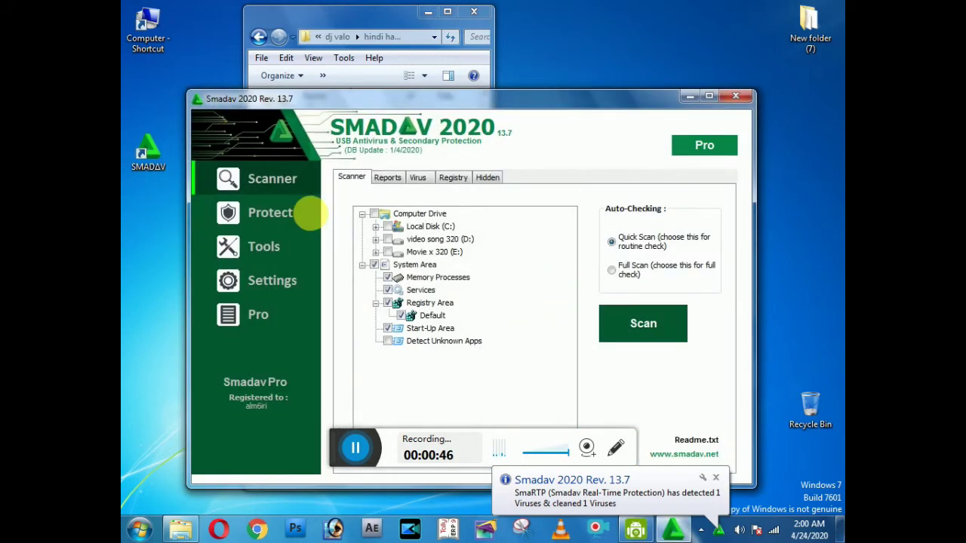
# In Smadav, add drive Movie x 320 (E:) to the scan targets and start the scan.
pyautogui.click(387, 252)
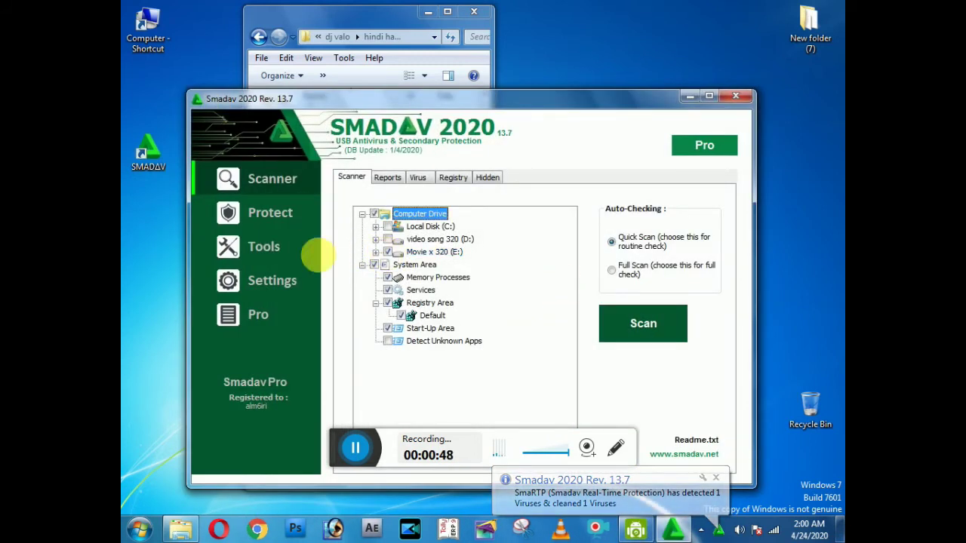
pyautogui.click(670, 342)
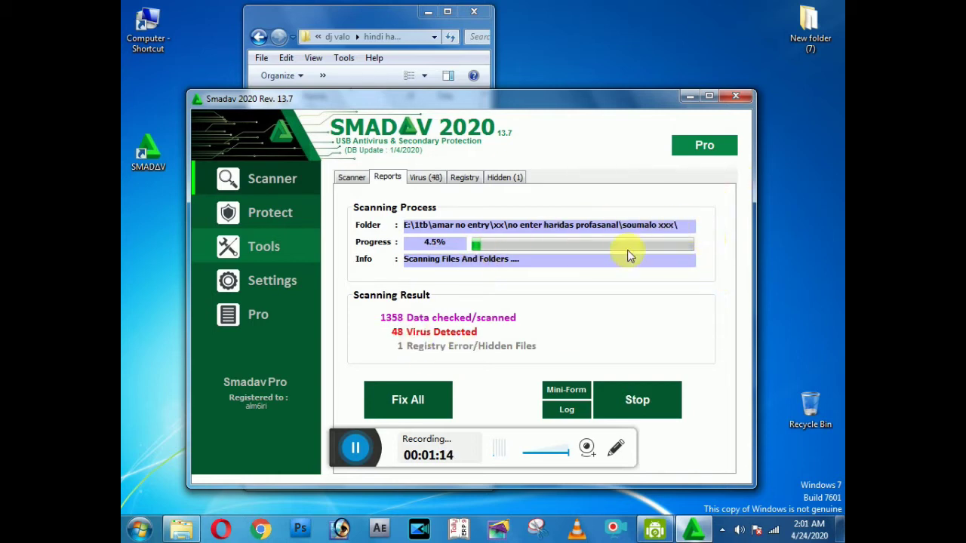
pyautogui.click(357, 449)
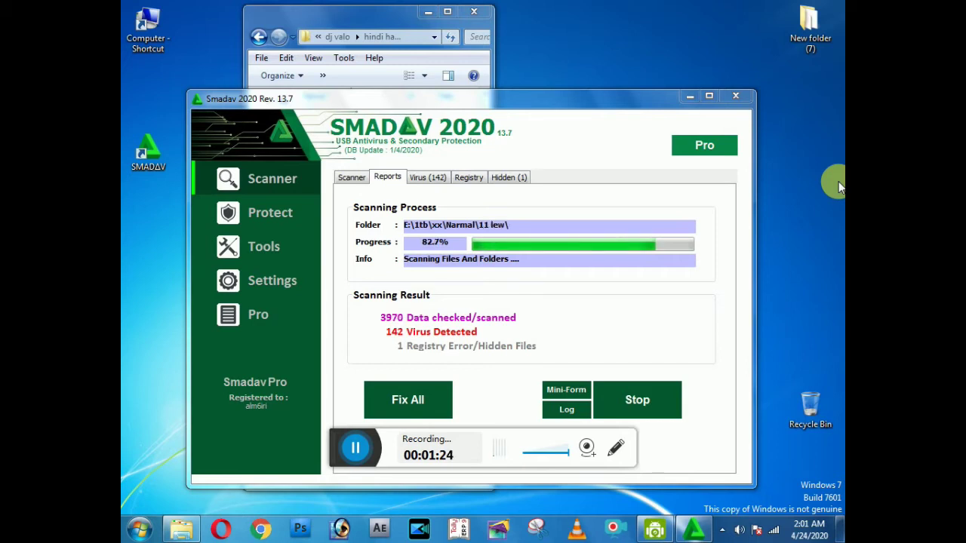
# Review the hidden items and the detected virus list during the scan, and return to the scan report.
pyautogui.click(507, 177)
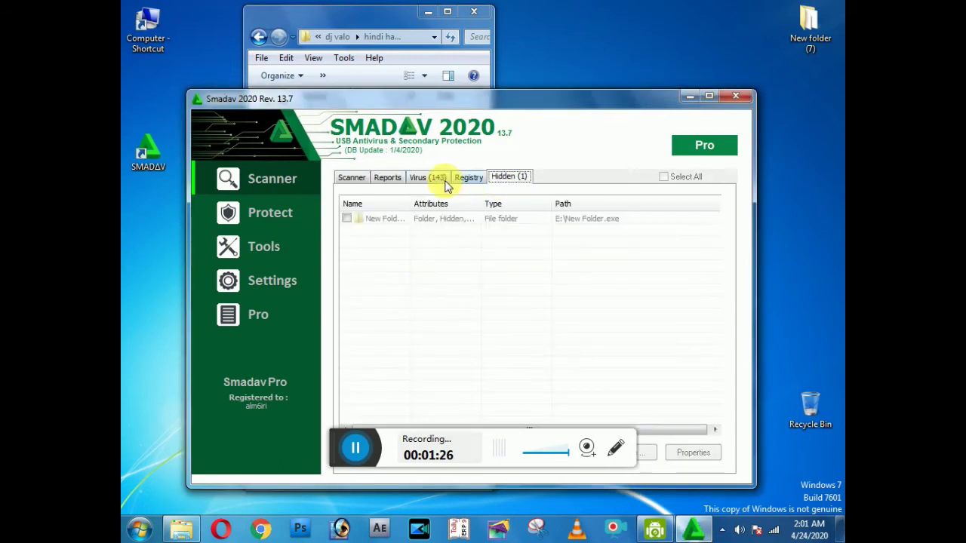
pyautogui.click(444, 181)
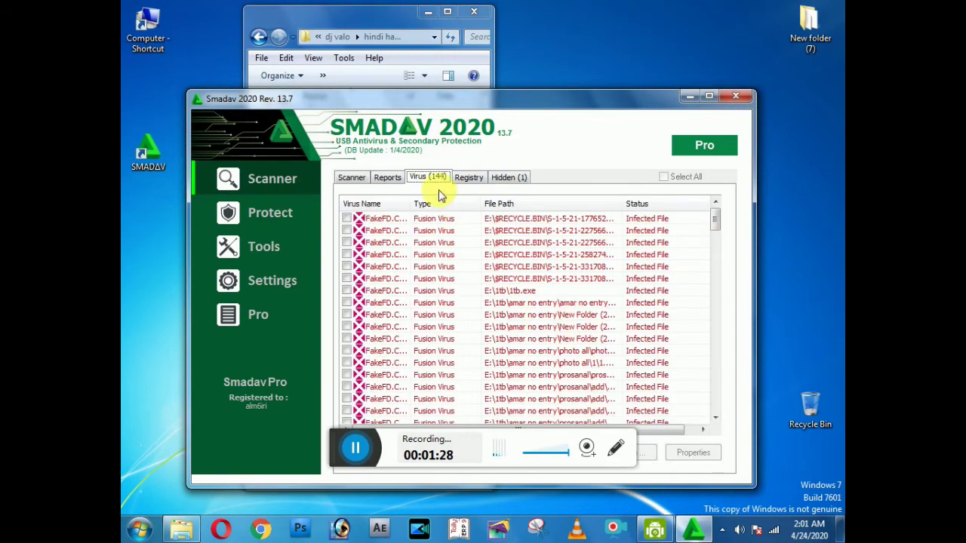
pyautogui.moveTo(714, 218); pyautogui.dragTo(739, 387)
pyautogui.moveTo(335, 438); pyautogui.dragTo(515, 16)
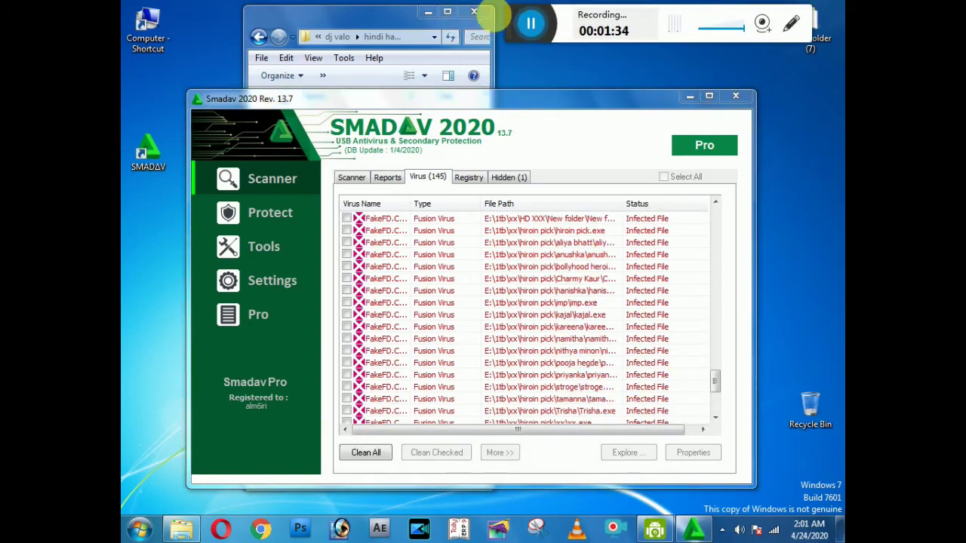
pyautogui.click(394, 180)
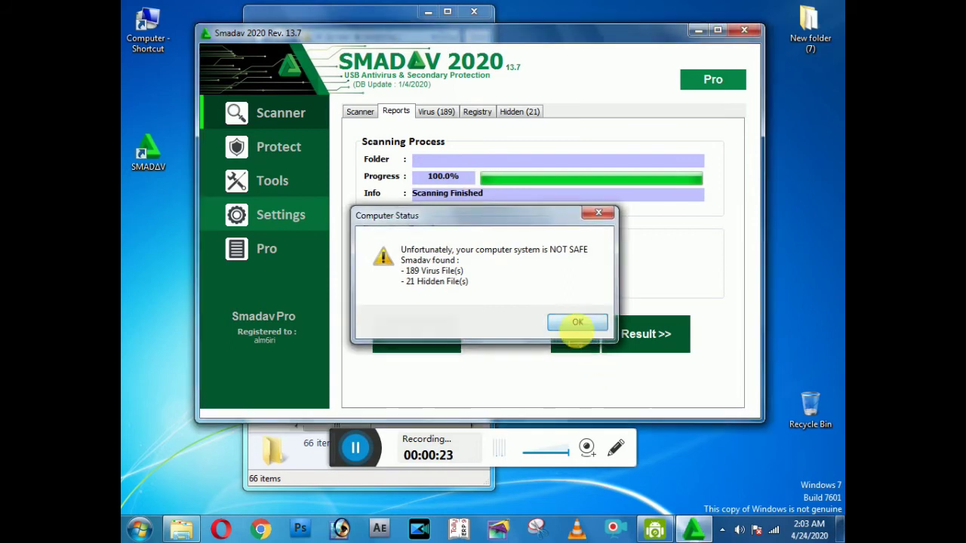
# Dismiss the computer status summary and clean all viruses in the detected virus list.
pyautogui.click(588, 328)
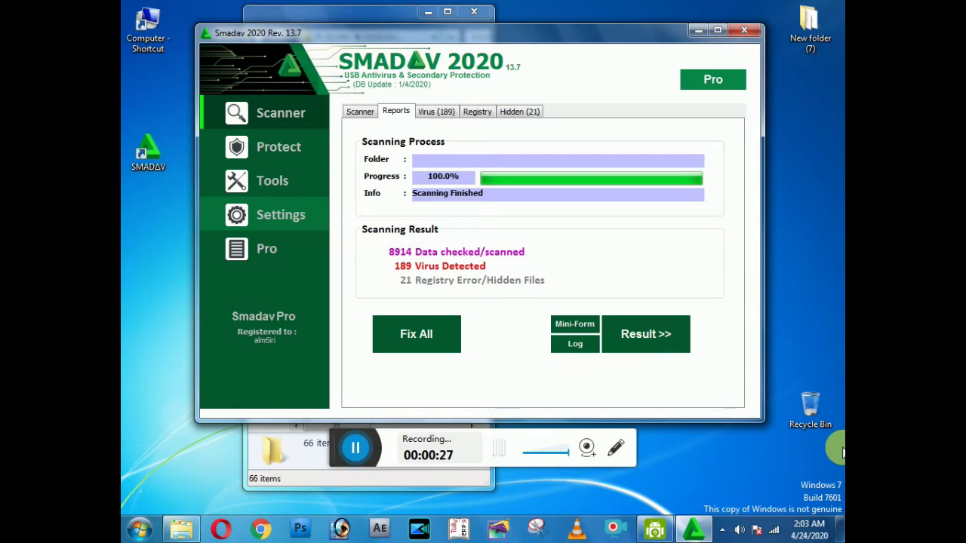
pyautogui.click(429, 110)
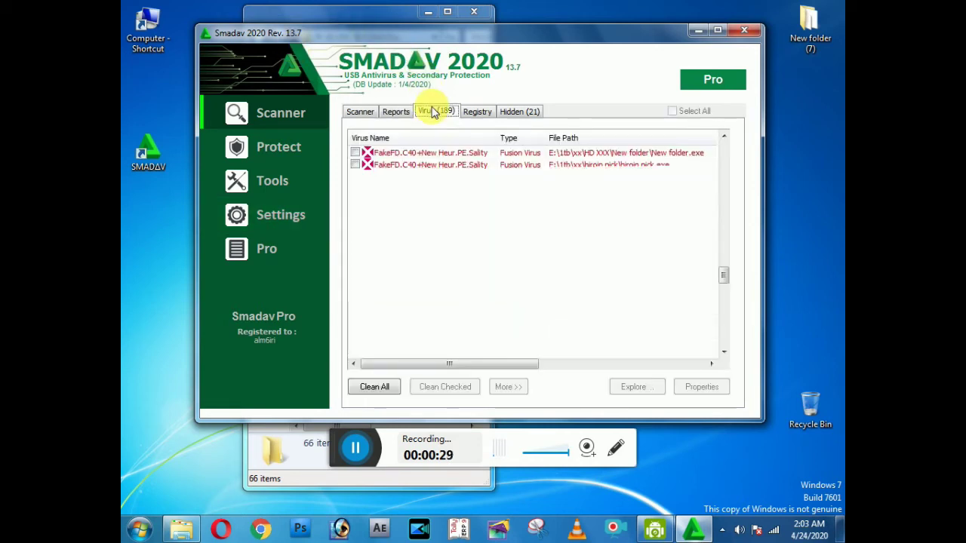
pyautogui.click(356, 152)
pyautogui.click(355, 165)
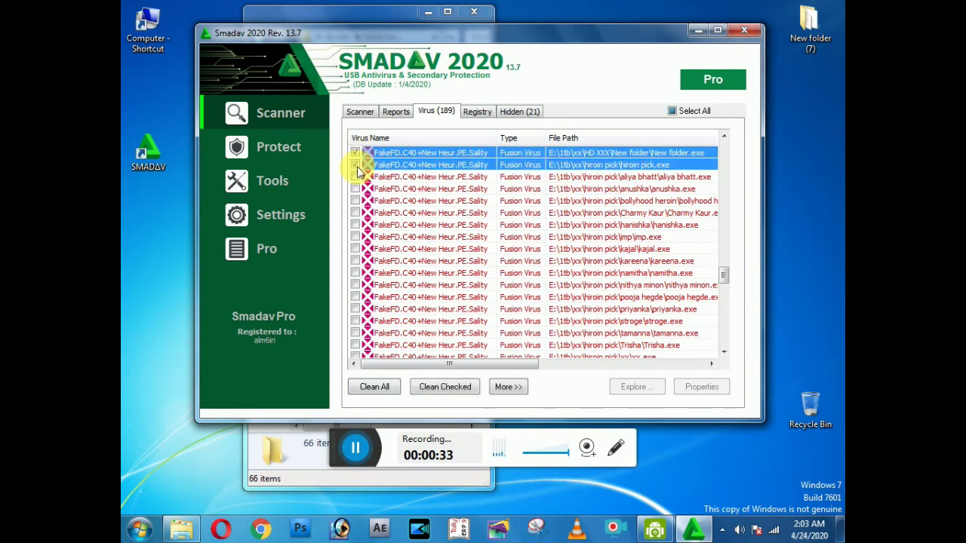
pyautogui.click(375, 394)
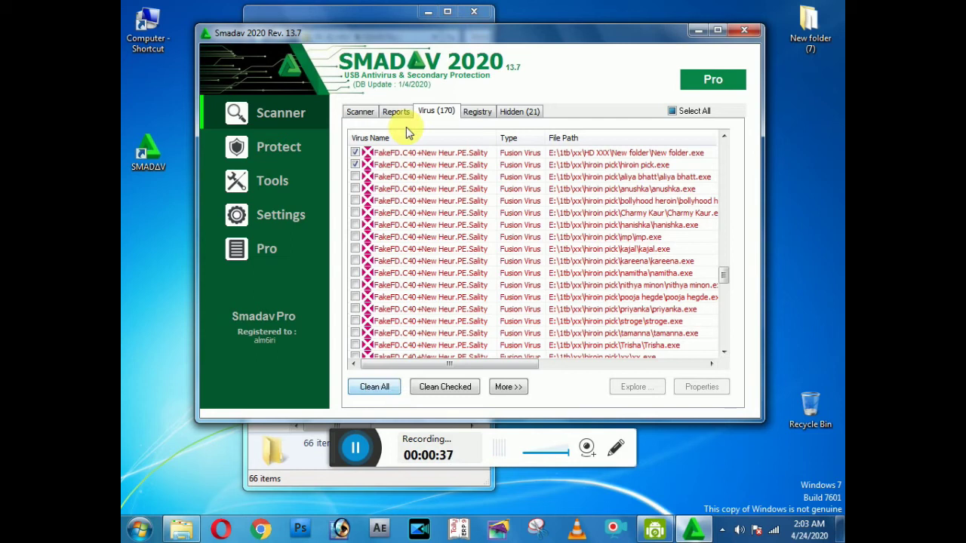
# Check the cleaned entries through the end of the virus list and review the cleaning report.
pyautogui.moveTo(722, 275); pyautogui.dragTo(726, 288)
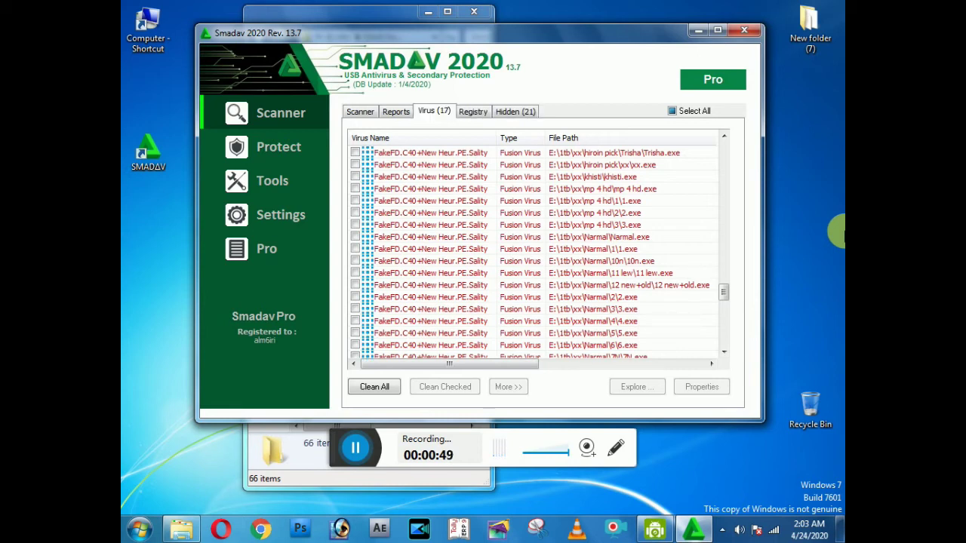
pyautogui.scroll(-10, 721, 300)
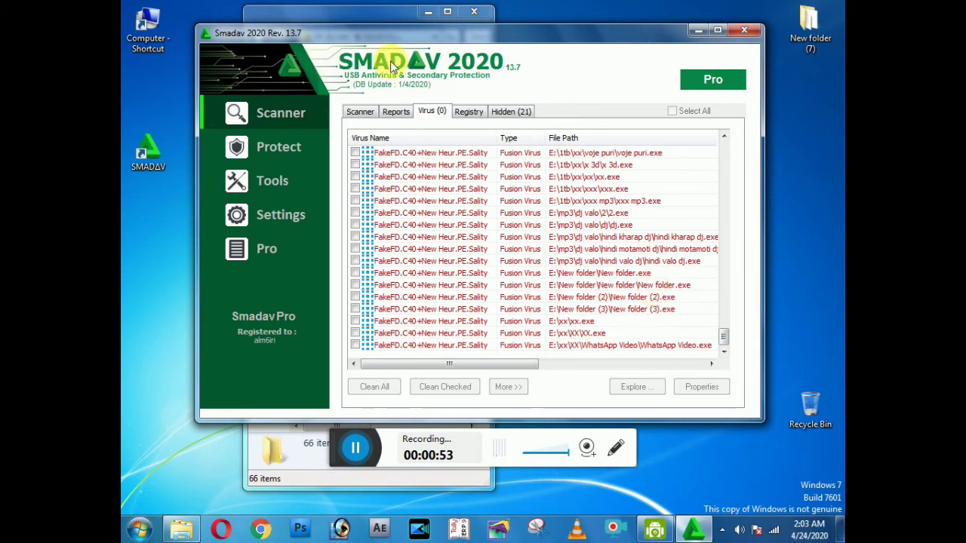
pyautogui.click(388, 111)
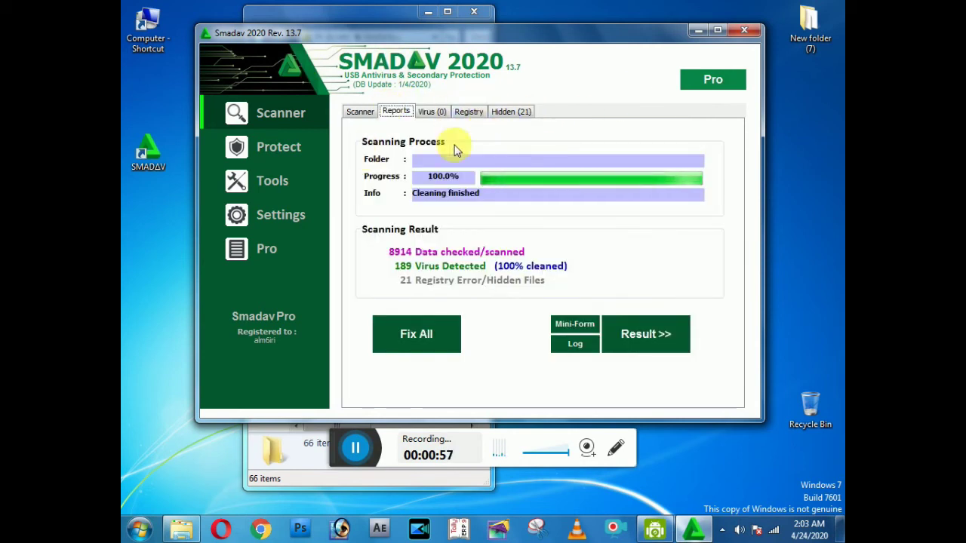
pyautogui.click(295, 150)
pyautogui.click(283, 115)
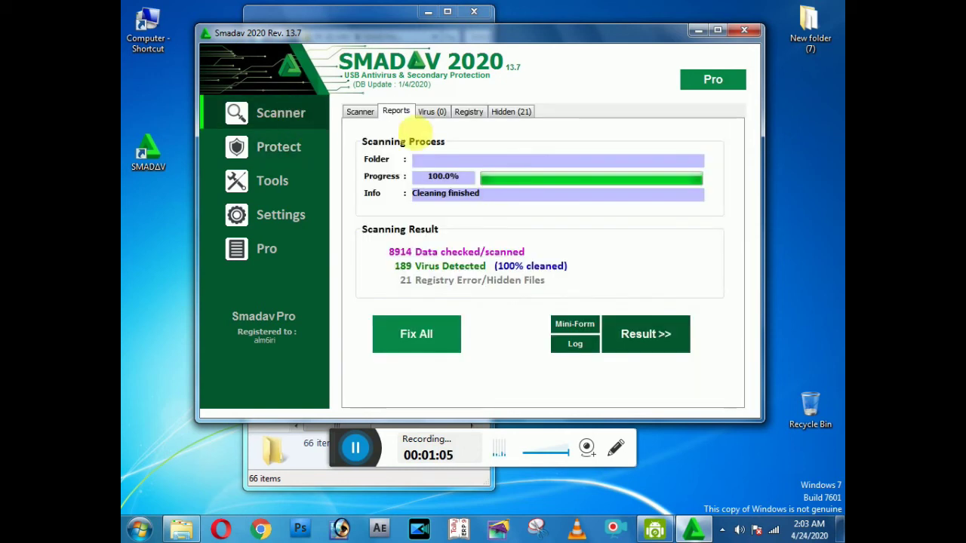
# Start a new scan of drive Movie x 320 (E:), accepting that the current report is cleared.
pyautogui.click(359, 114)
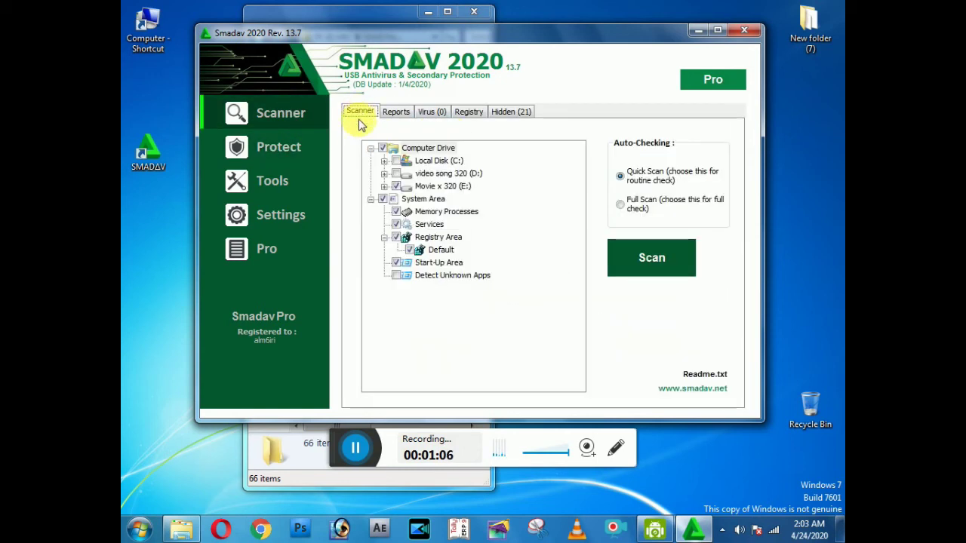
pyautogui.click(398, 187)
pyautogui.click(655, 256)
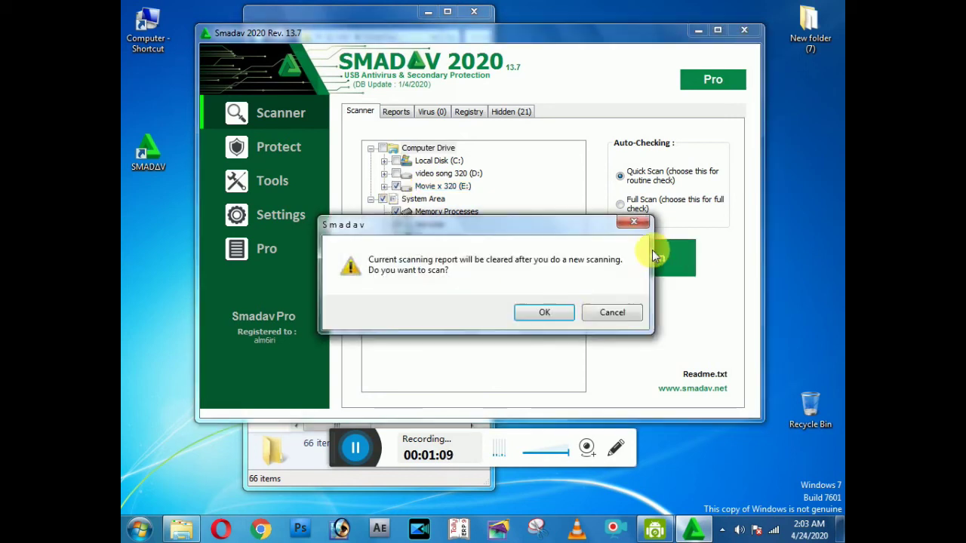
pyautogui.click(547, 313)
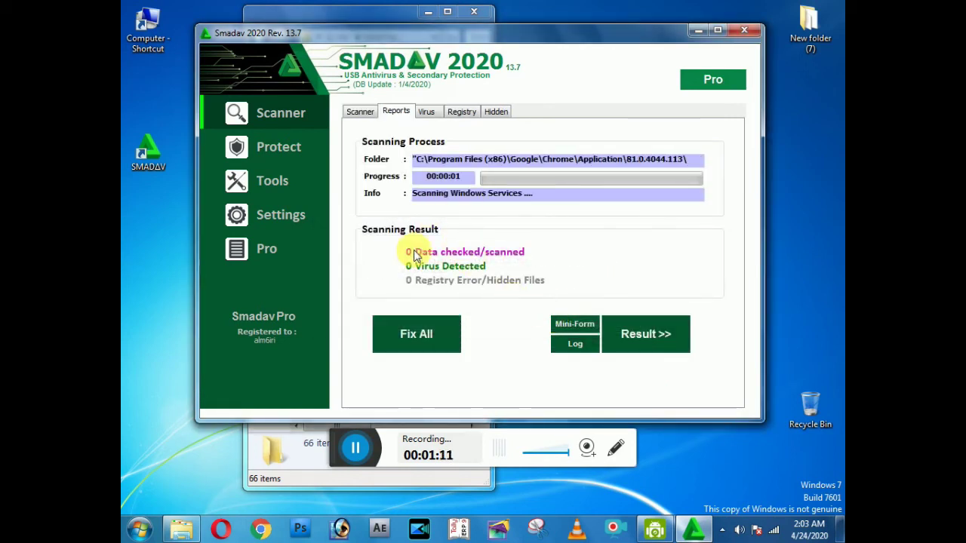
# Switch to the file explorer and examine the contents of subfolders 2 and 1 inside dj valo.
pyautogui.click(386, 21)
pyautogui.press('BackSpace')
pyautogui.doubleClick(352, 130)
pyautogui.press('BackSpace')
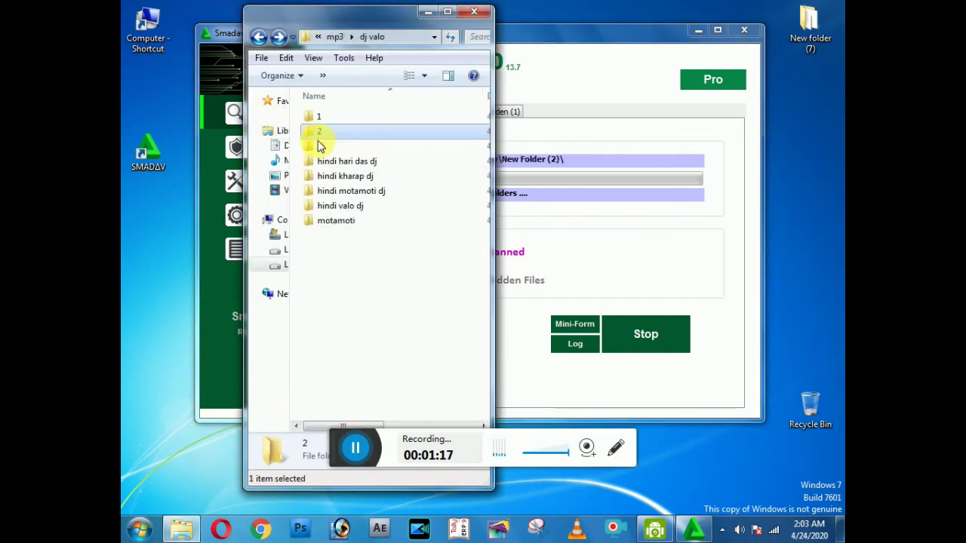
pyautogui.click(321, 118)
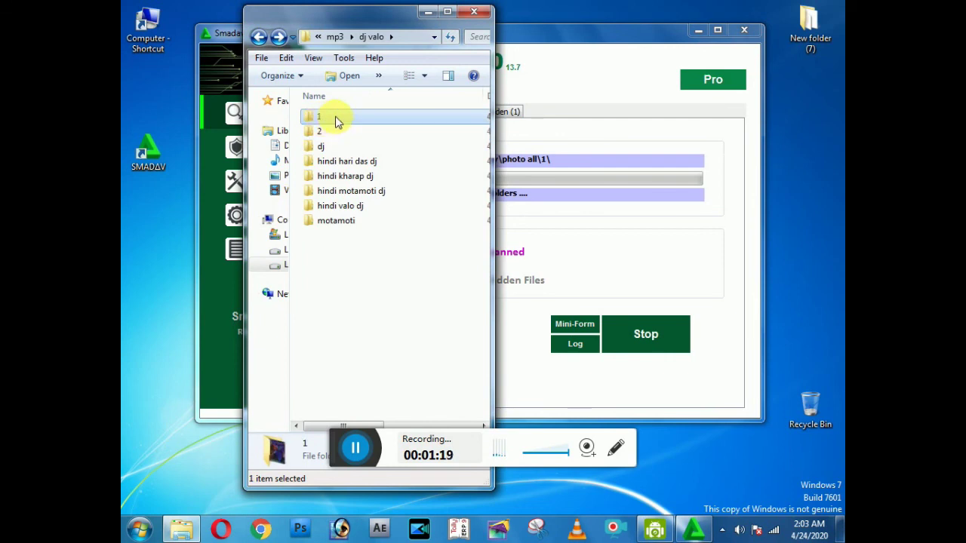
pyautogui.doubleClick(336, 119)
pyautogui.scroll(-18, 453, 249)
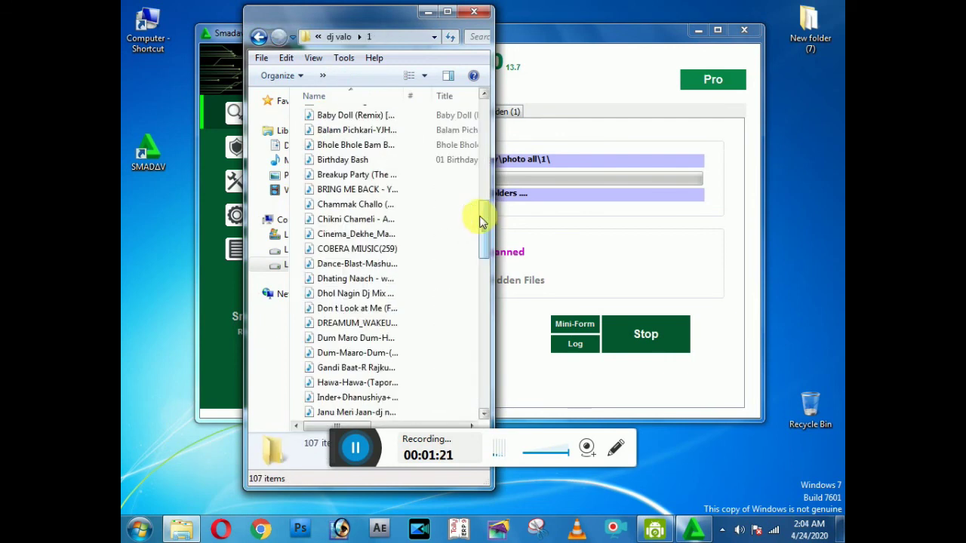
pyautogui.scroll(-12, 472, 221)
pyautogui.scroll(8, 452, 222)
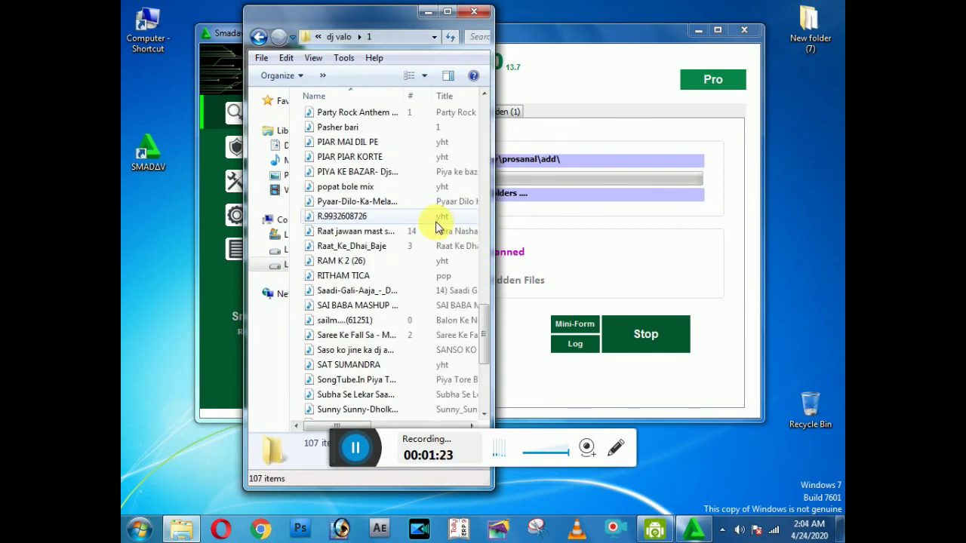
pyautogui.press('BackSpace')
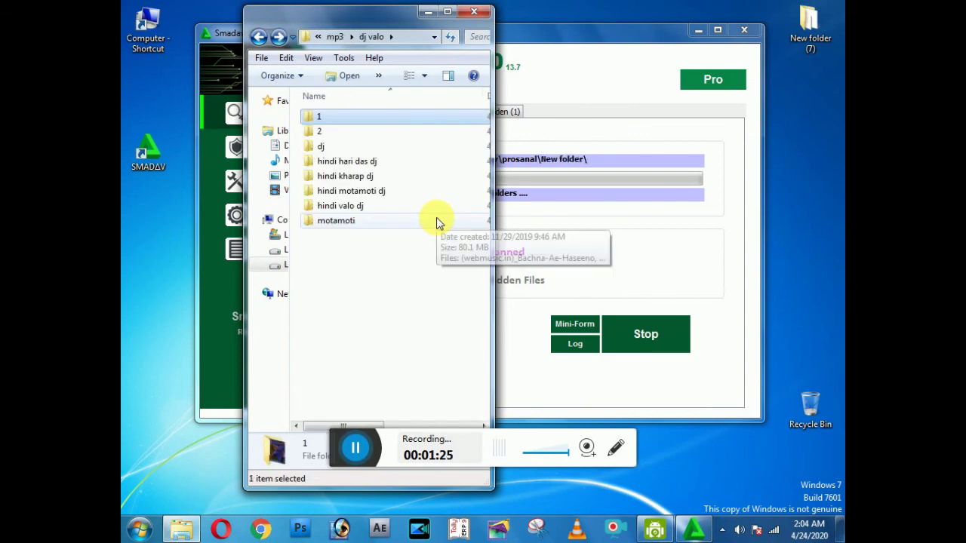